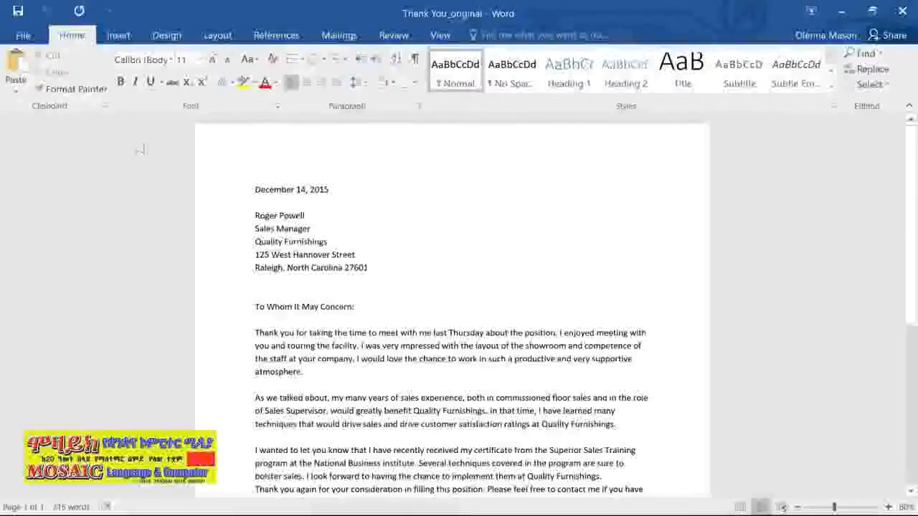
Turn on Track Changes and delete the word "very" before "supportive atmosphere" in the first paragraph
click(393, 35)
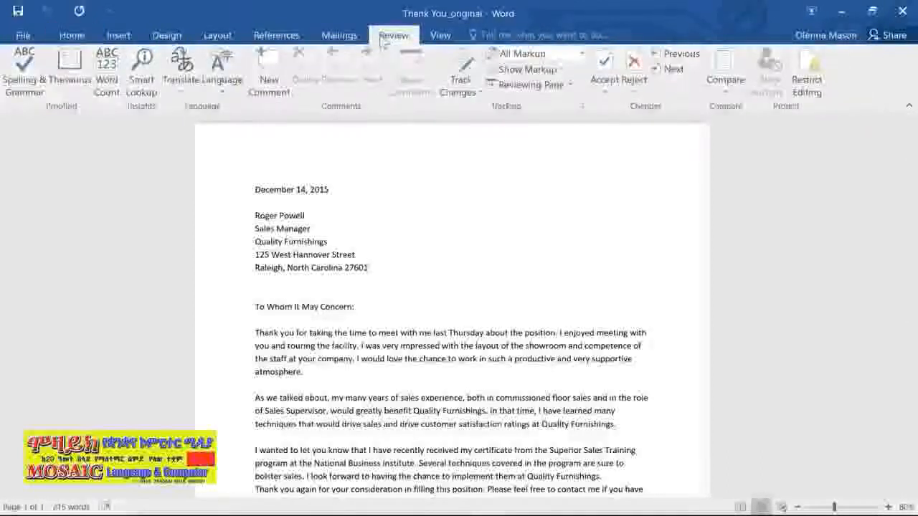
click(462, 70)
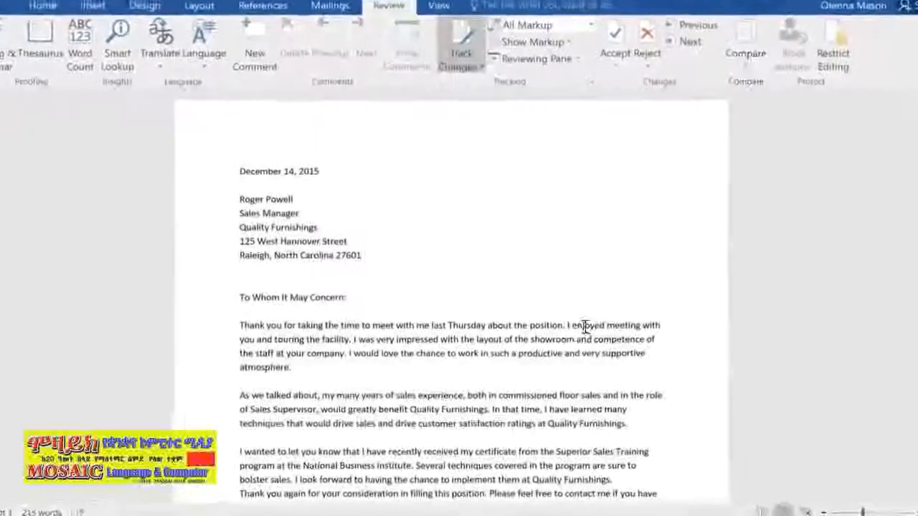
double_click(590, 353)
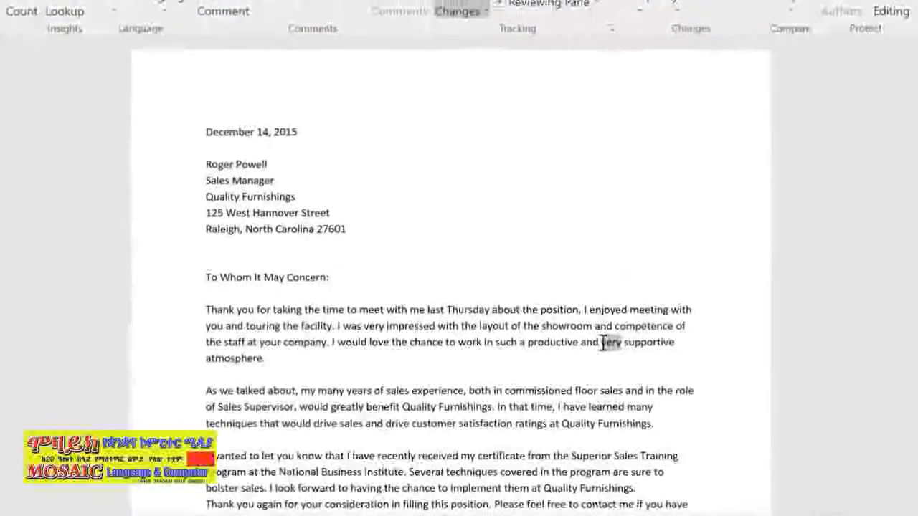
key(Delete)
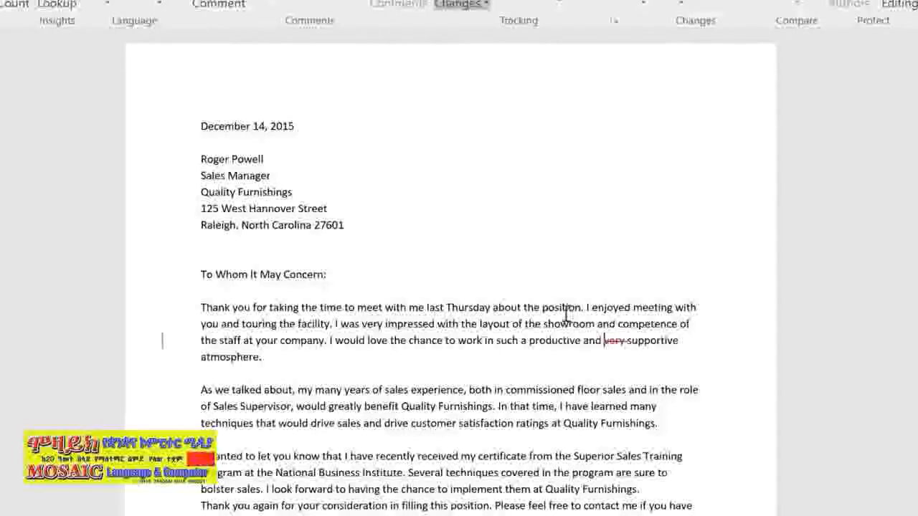
Insert "Sales Associate" before "position" in the first sentence of the letter body
click(542, 307)
text(Sales Asso)
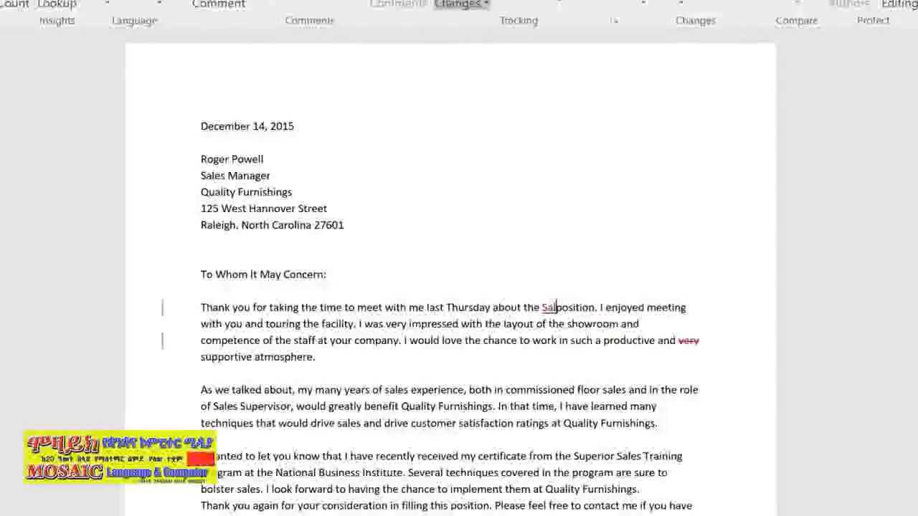
text(ciate)
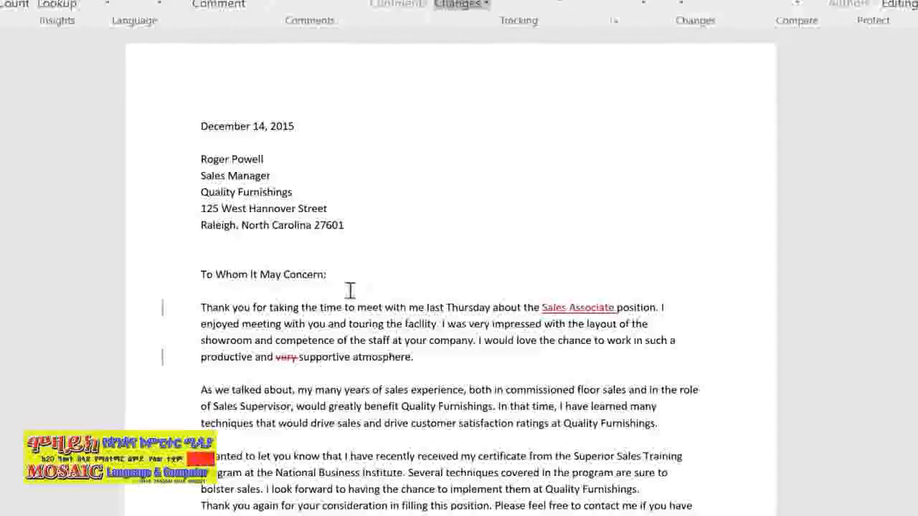
Add the comment "Address to hiring authority instead." to the greeting "To Whom It May Concern:"
drag(199, 274, 326, 278)
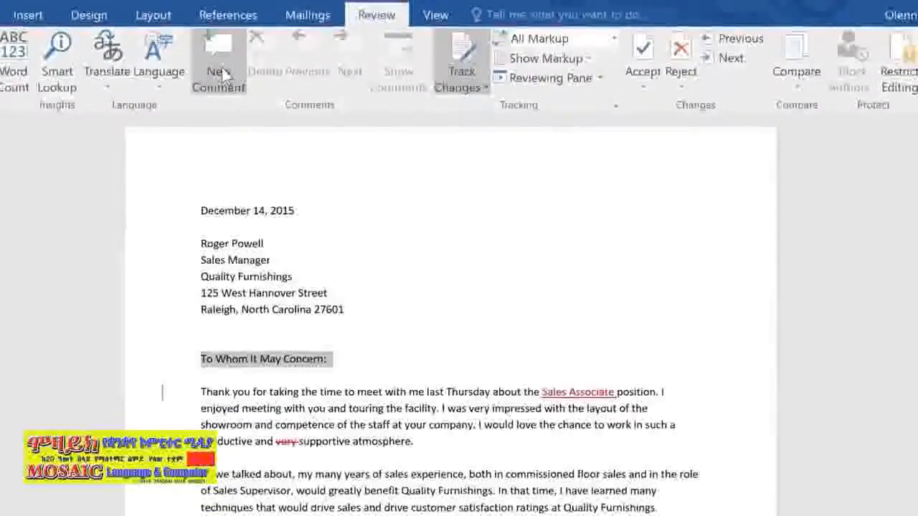
click(221, 69)
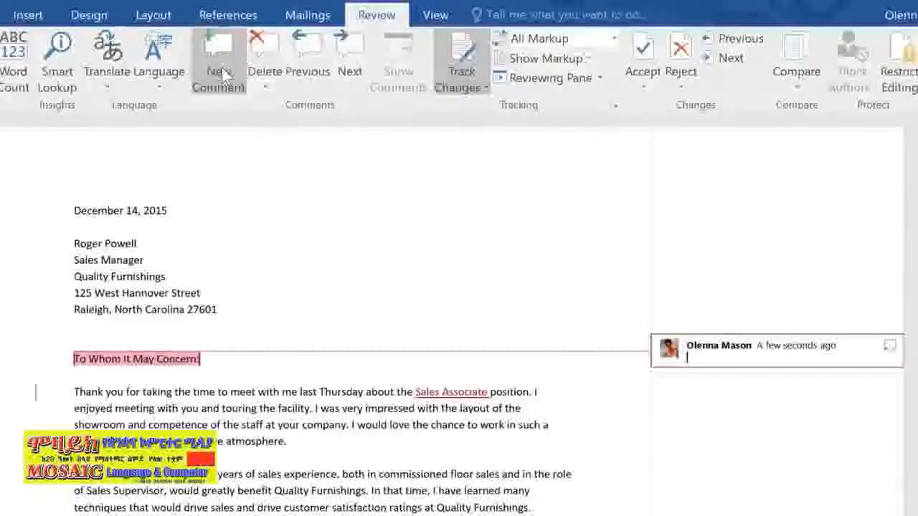
text(Address to hiri)
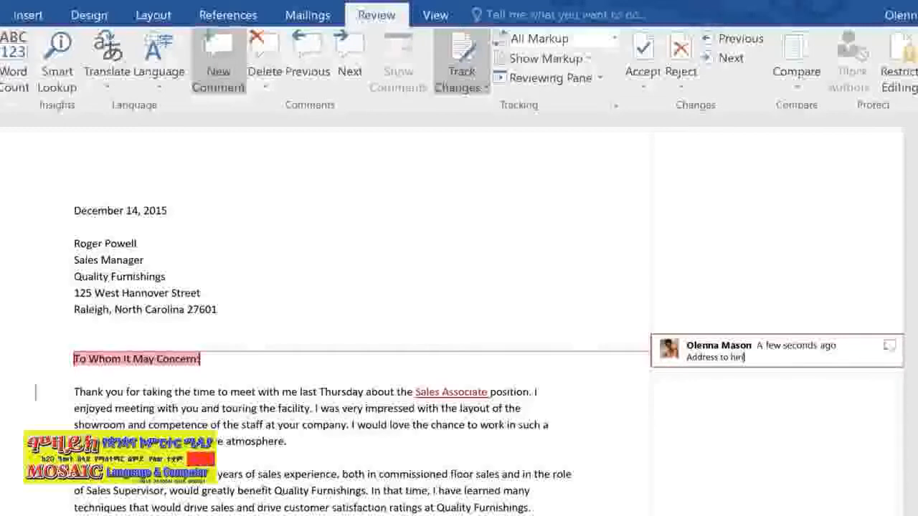
text(ng author)
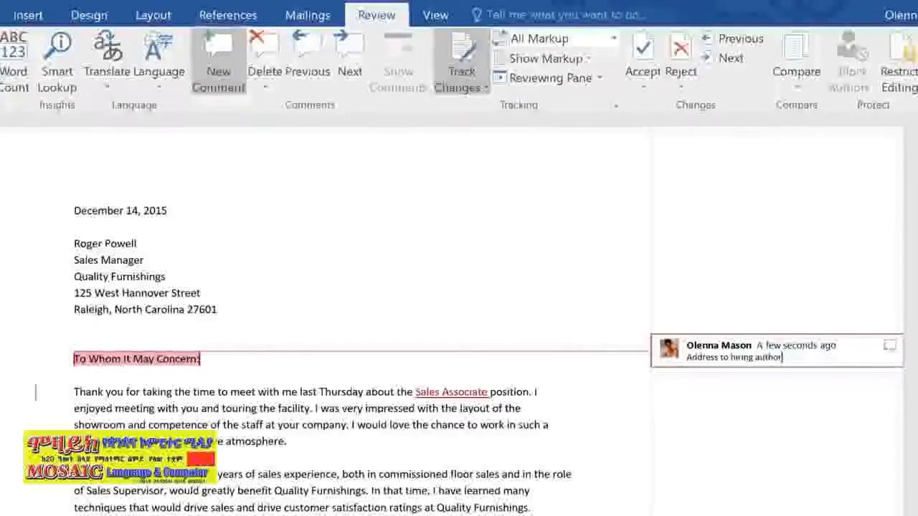
text(ity instead)
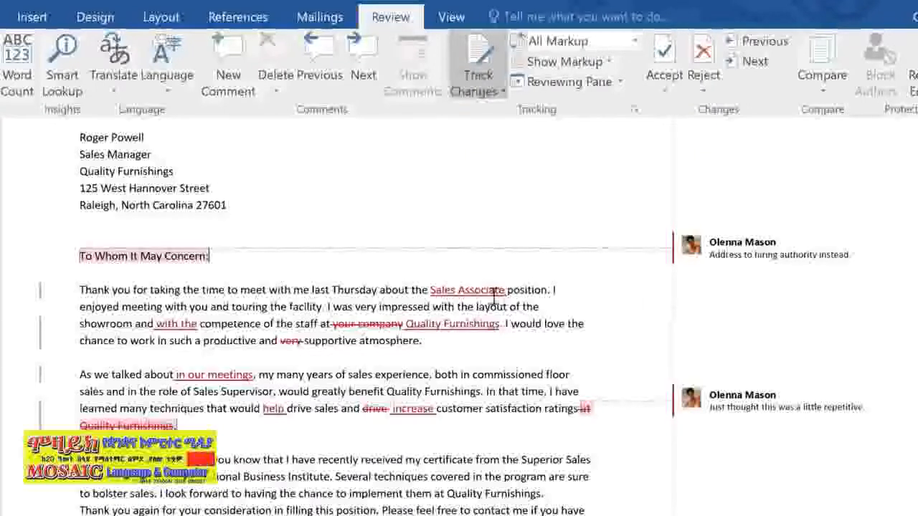
Accept only the tracked insertion "Sales Associate" in the first paragraph
drag(431, 292, 506, 292)
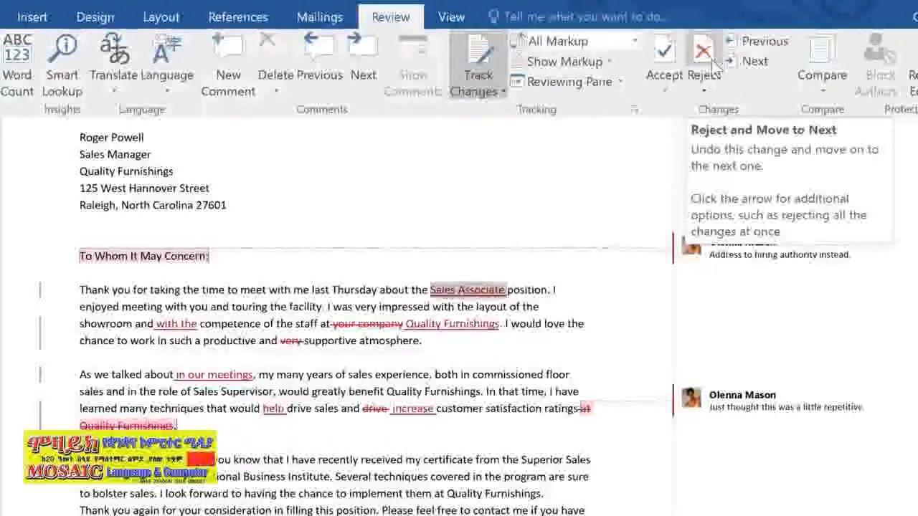
click(665, 91)
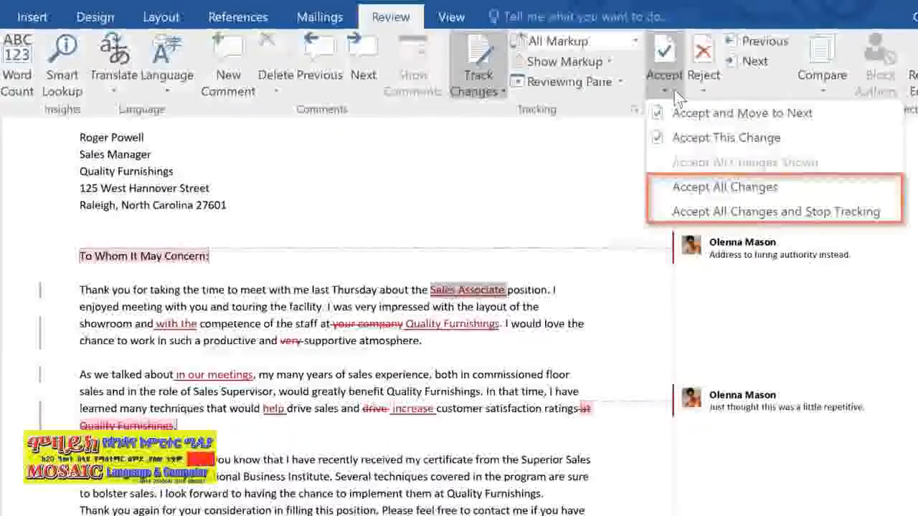
click(672, 139)
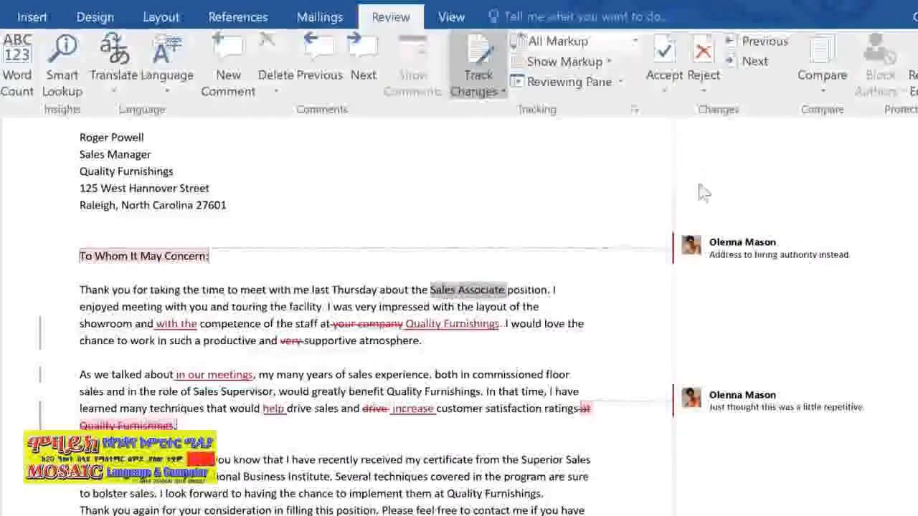
Delete all comments in the document
click(732, 248)
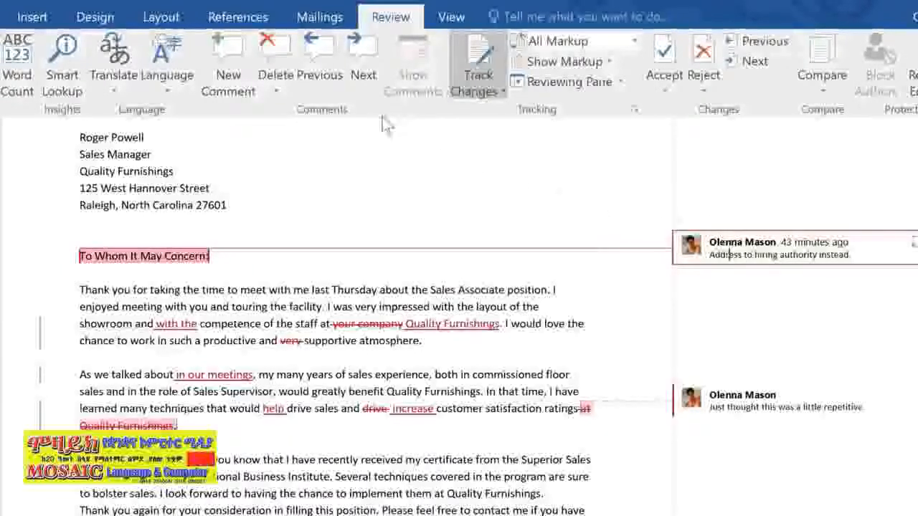
click(290, 89)
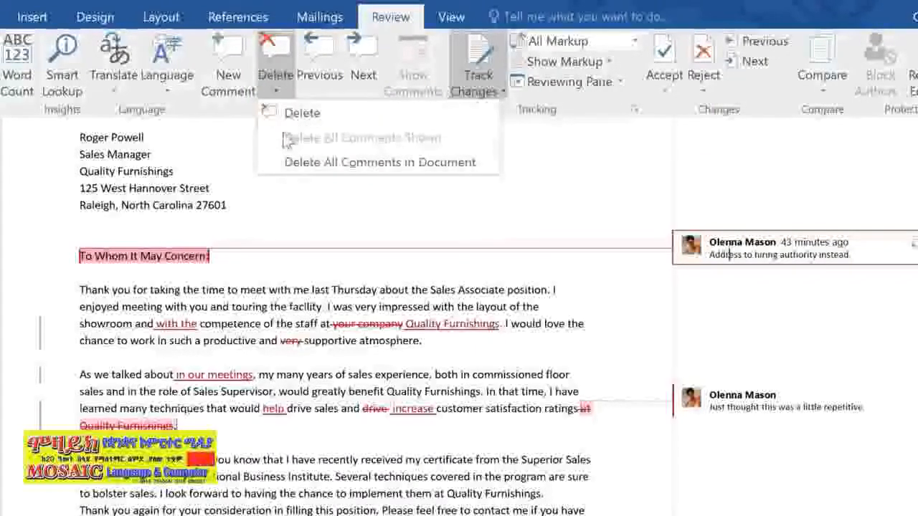
click(288, 163)
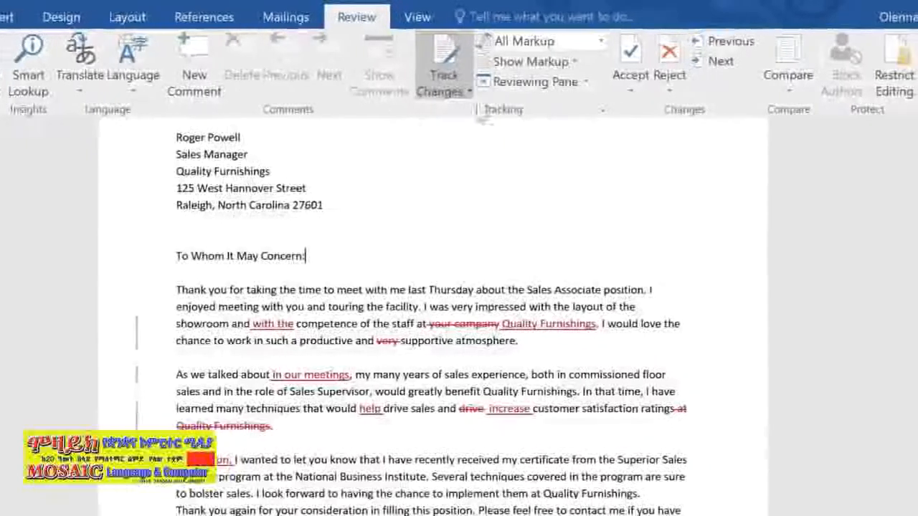
Show revisions in balloons and switch the review display to No Markup
click(534, 62)
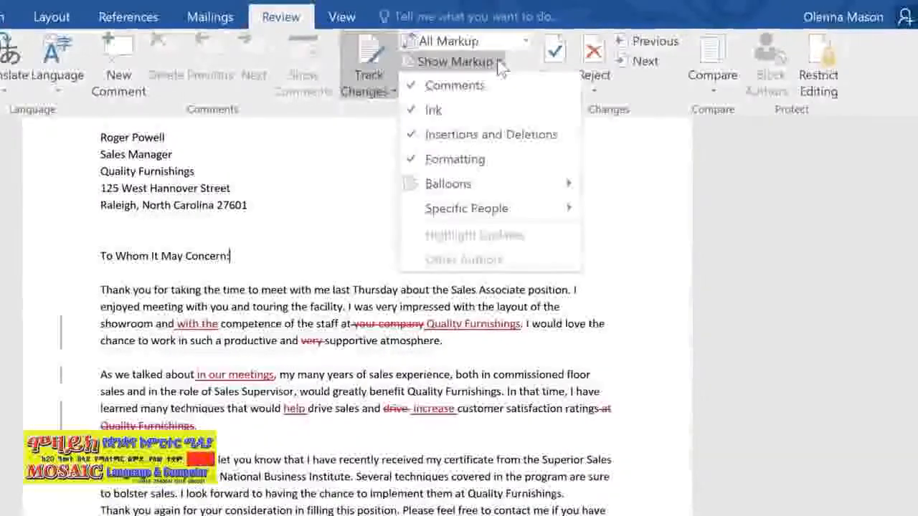
mouse_move(528, 180)
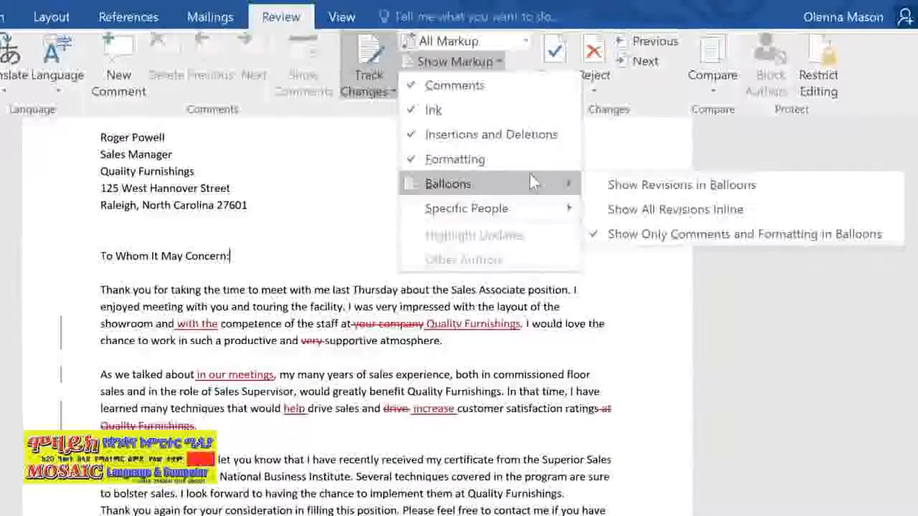
click(606, 188)
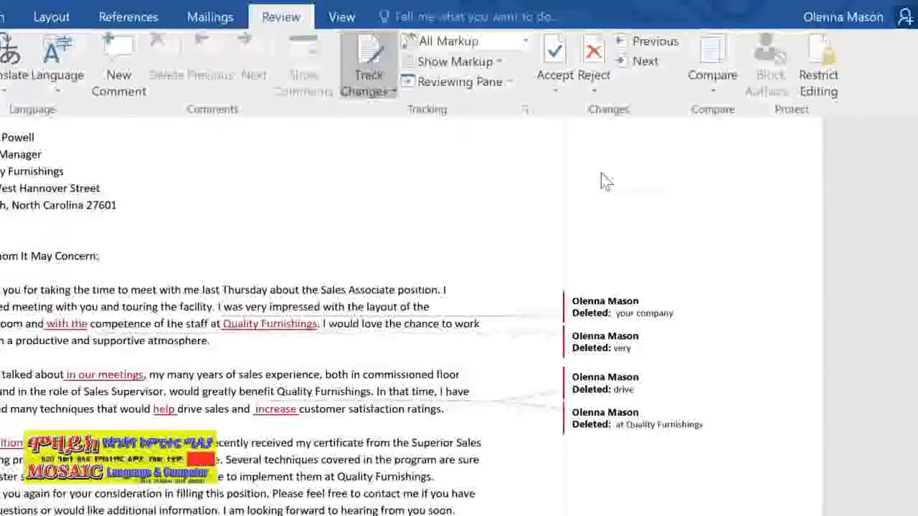
click(527, 43)
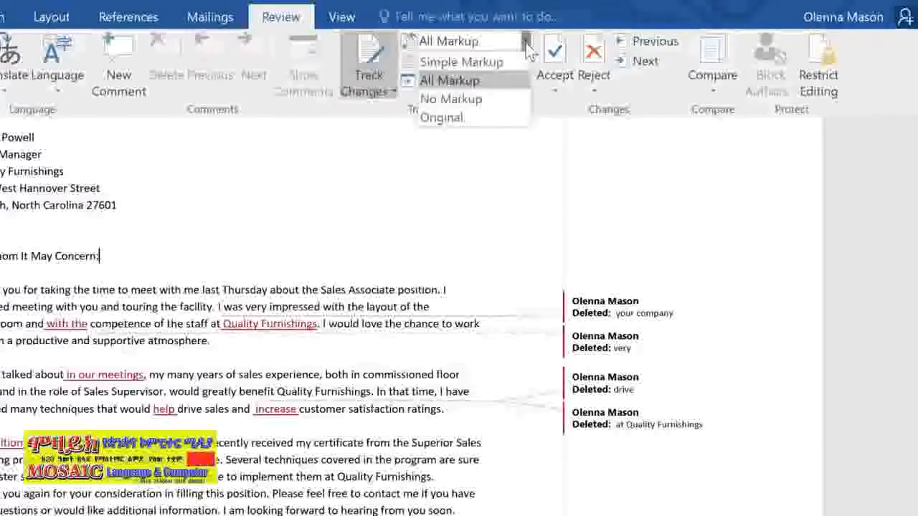
click(490, 101)
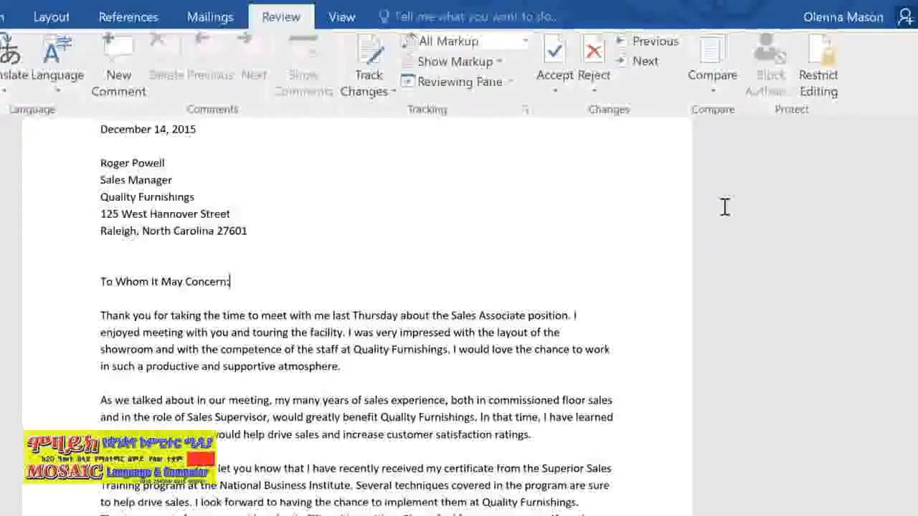
Compare two versions of the letter, with Thank You Letter - original.docx as the original and Thank You_revised as the revised document
click(722, 83)
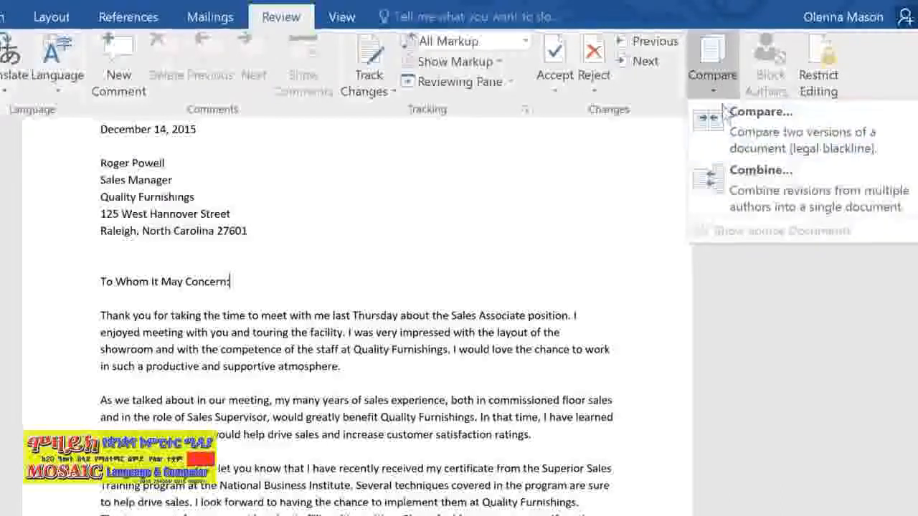
click(722, 132)
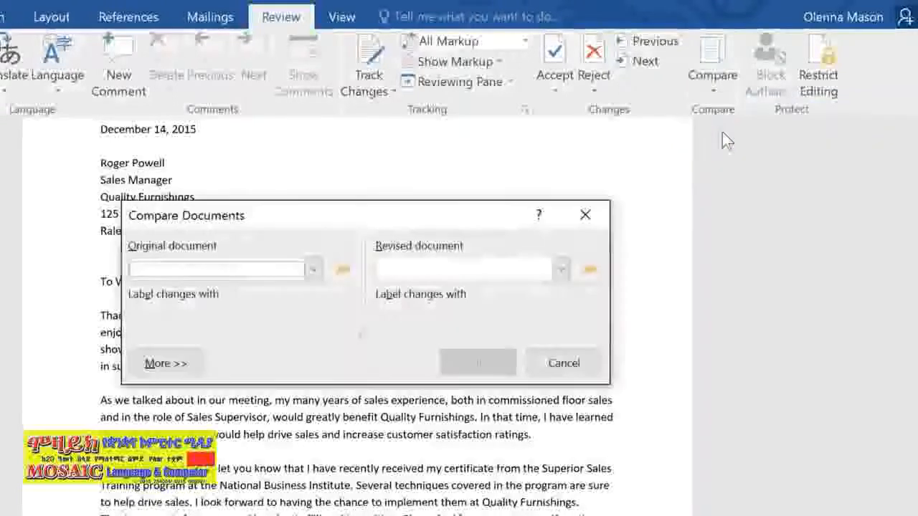
click(314, 270)
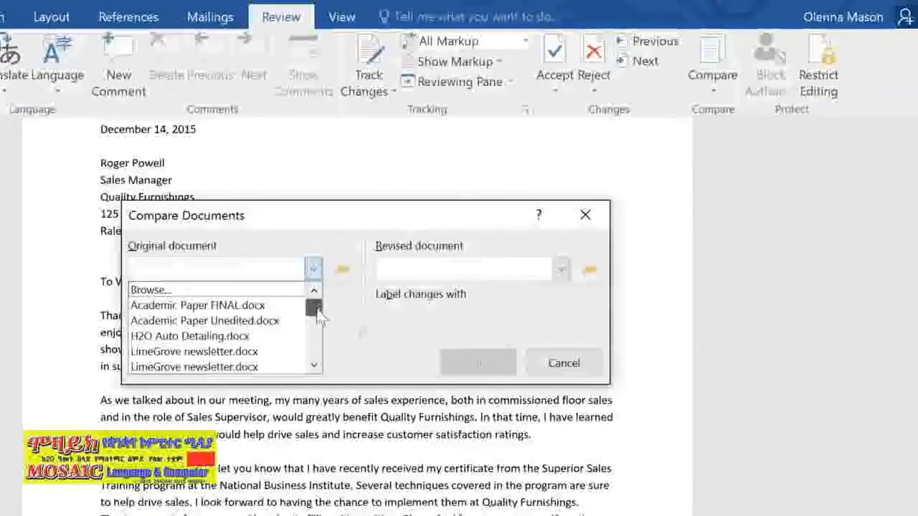
drag(317, 305, 320, 346)
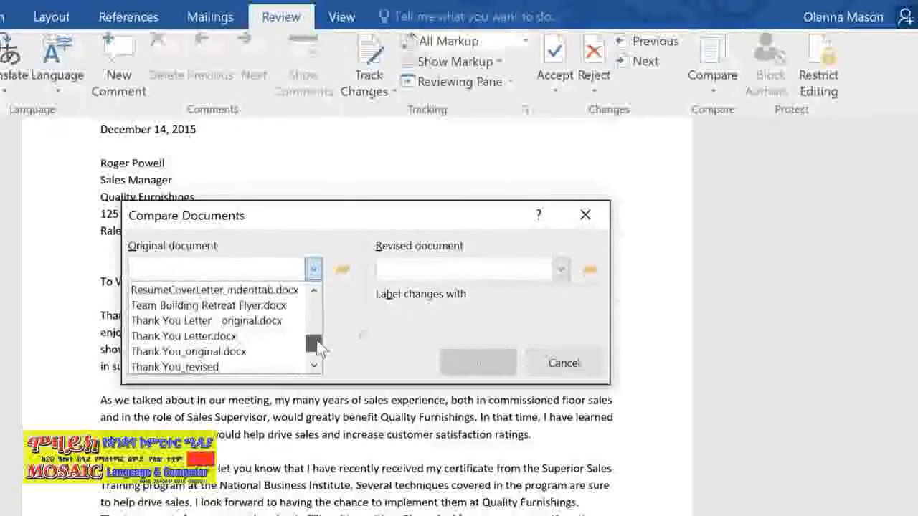
click(264, 321)
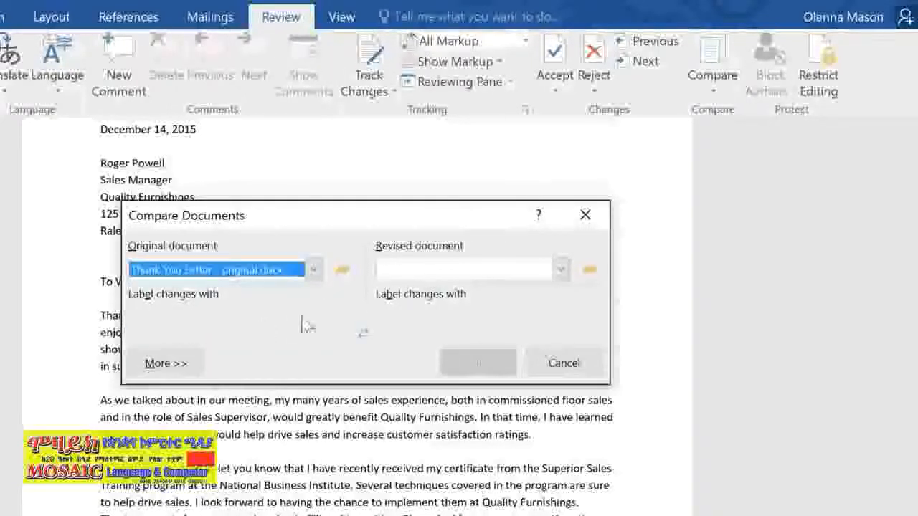
click(561, 269)
drag(564, 308, 563, 349)
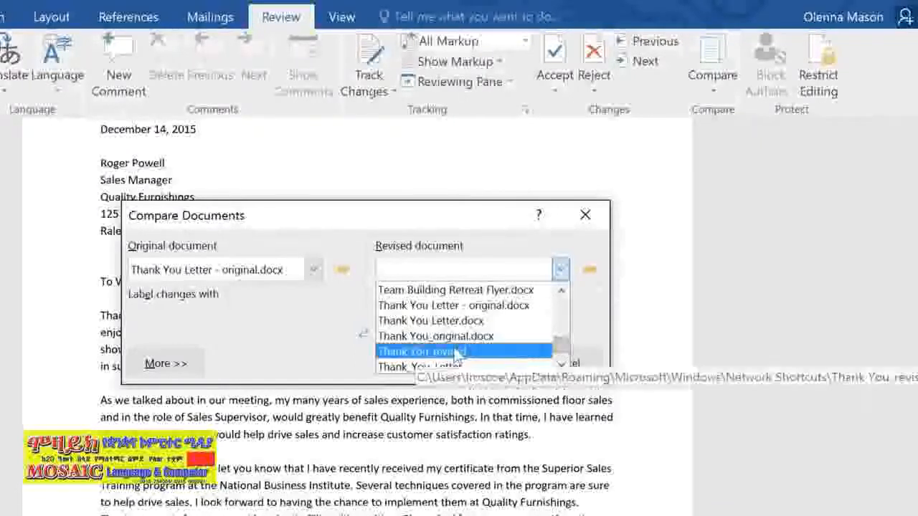
click(520, 352)
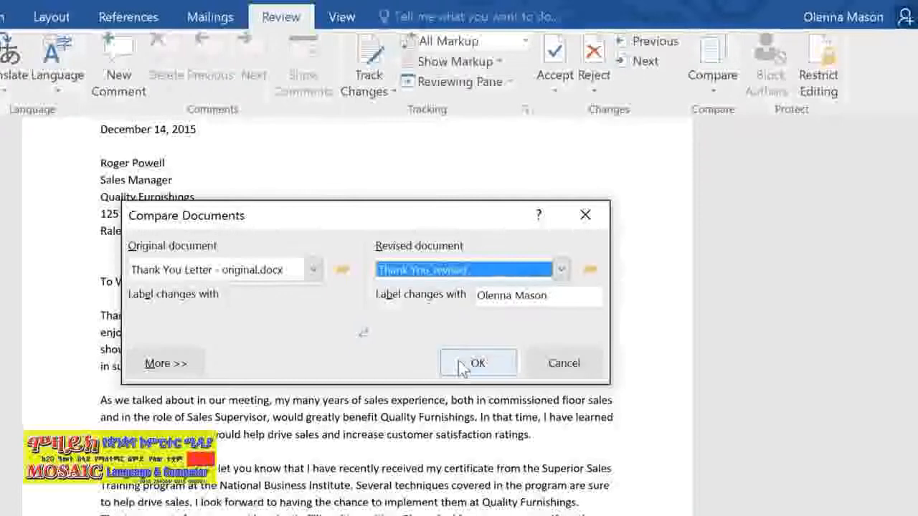
click(459, 361)
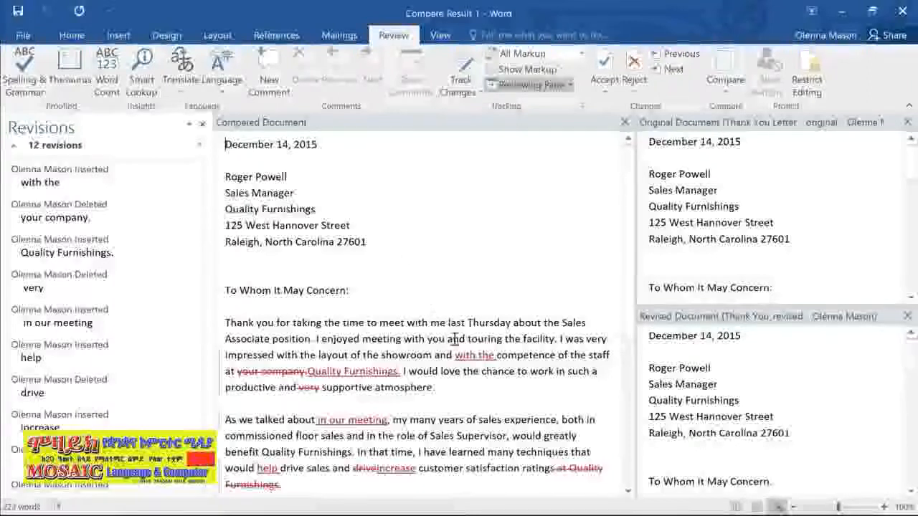
Accept the inserted words "with the" in the first paragraph of the compared document
drag(454, 354, 497, 355)
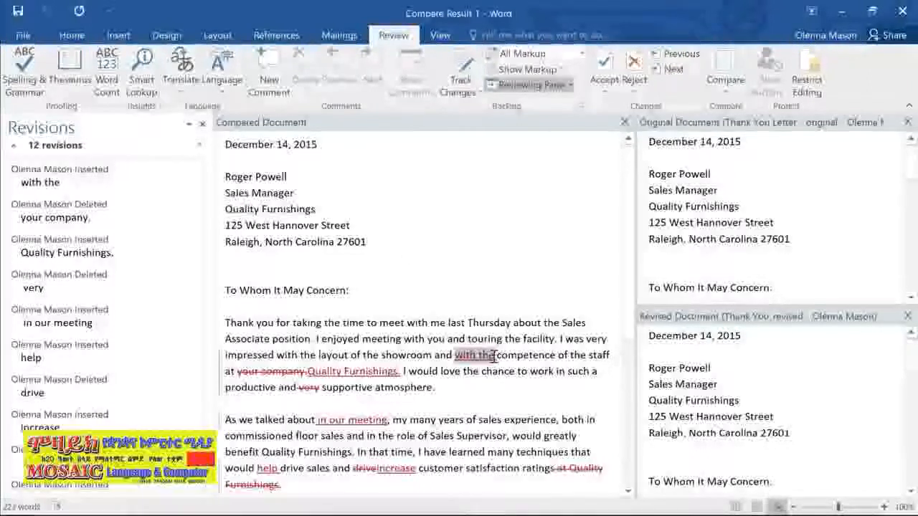
click(605, 65)
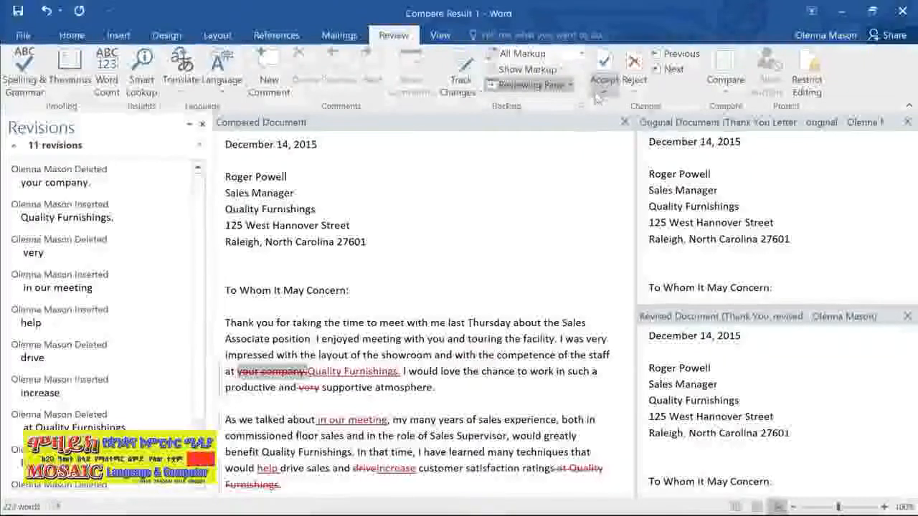